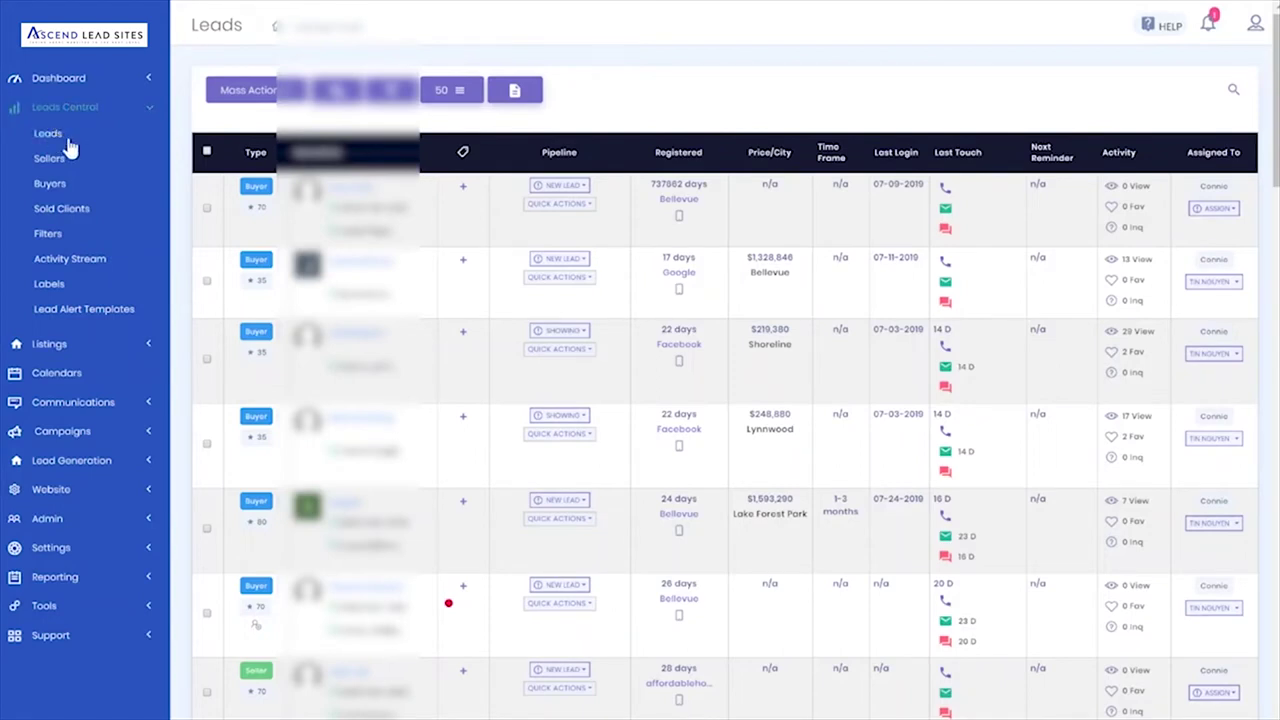
Start a video email to the seller lead from its Quick Actions menu and open the BombBomb recorder.
{"action": "scroll", "coordinate": [372, 340], "scroll_direction": "down", "scroll_amount": 1}
{"action": "scroll", "coordinate": [372, 338], "scroll_direction": "down", "scroll_amount": 2}
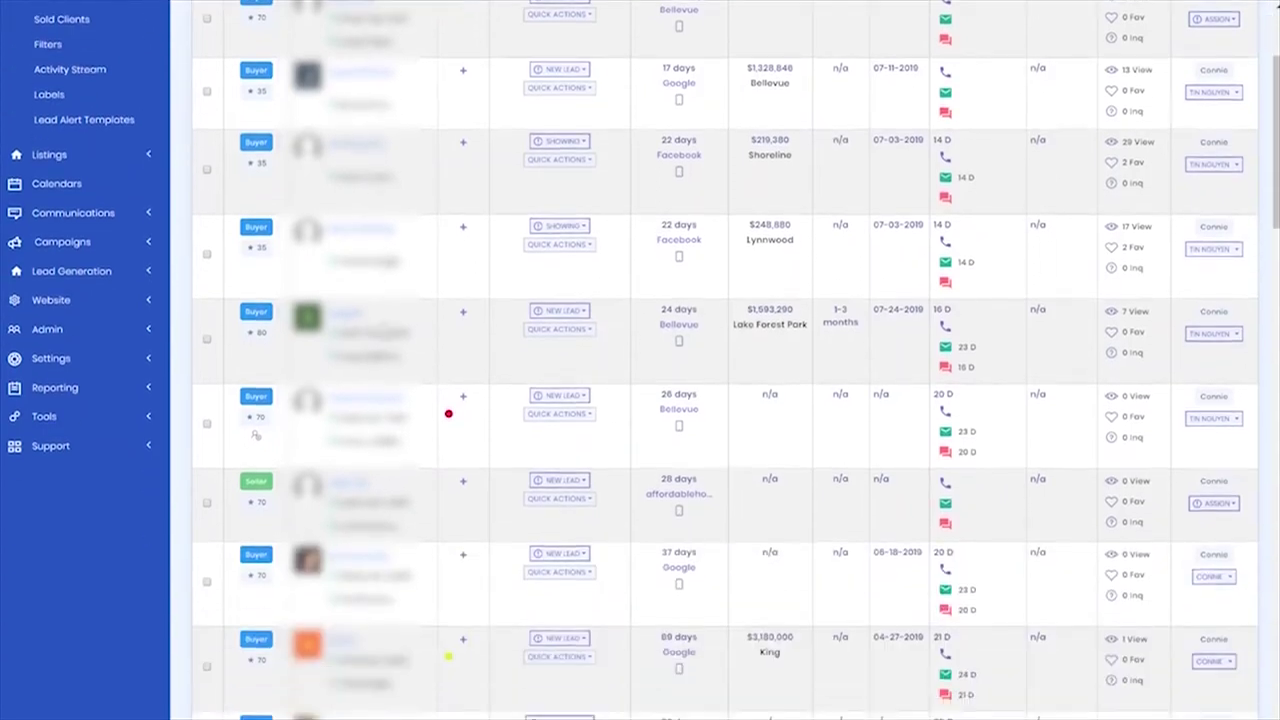
{"action": "scroll", "coordinate": [372, 338], "scroll_direction": "down", "scroll_amount": 2}
{"action": "scroll", "coordinate": [374, 320], "scroll_direction": "down", "scroll_amount": 1}
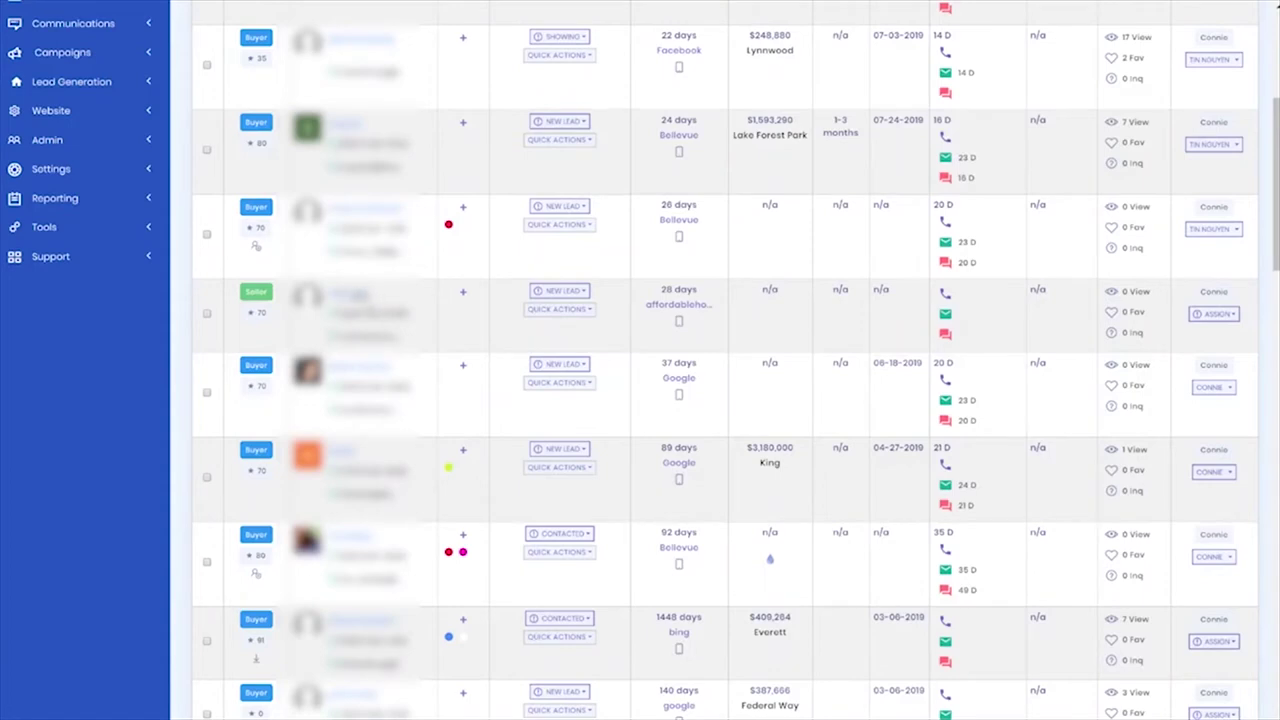
{"action": "left_click", "coordinate": [545, 311]}
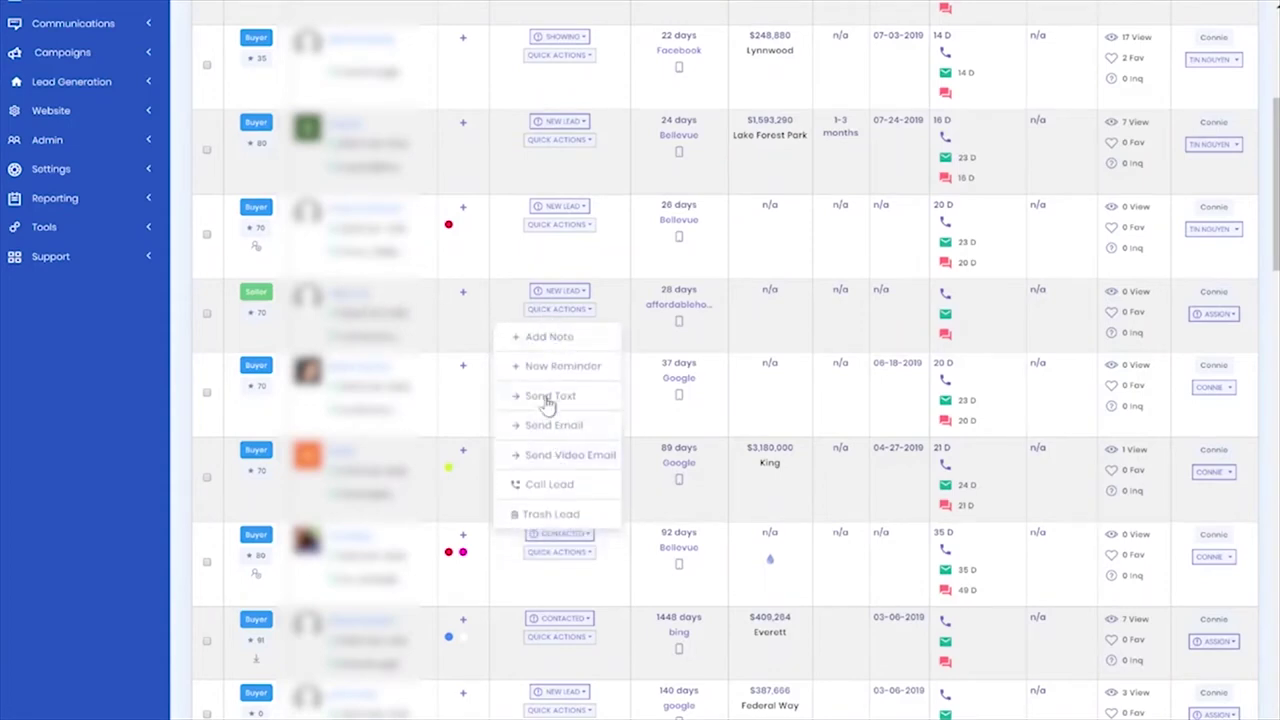
{"action": "left_click", "coordinate": [562, 458]}
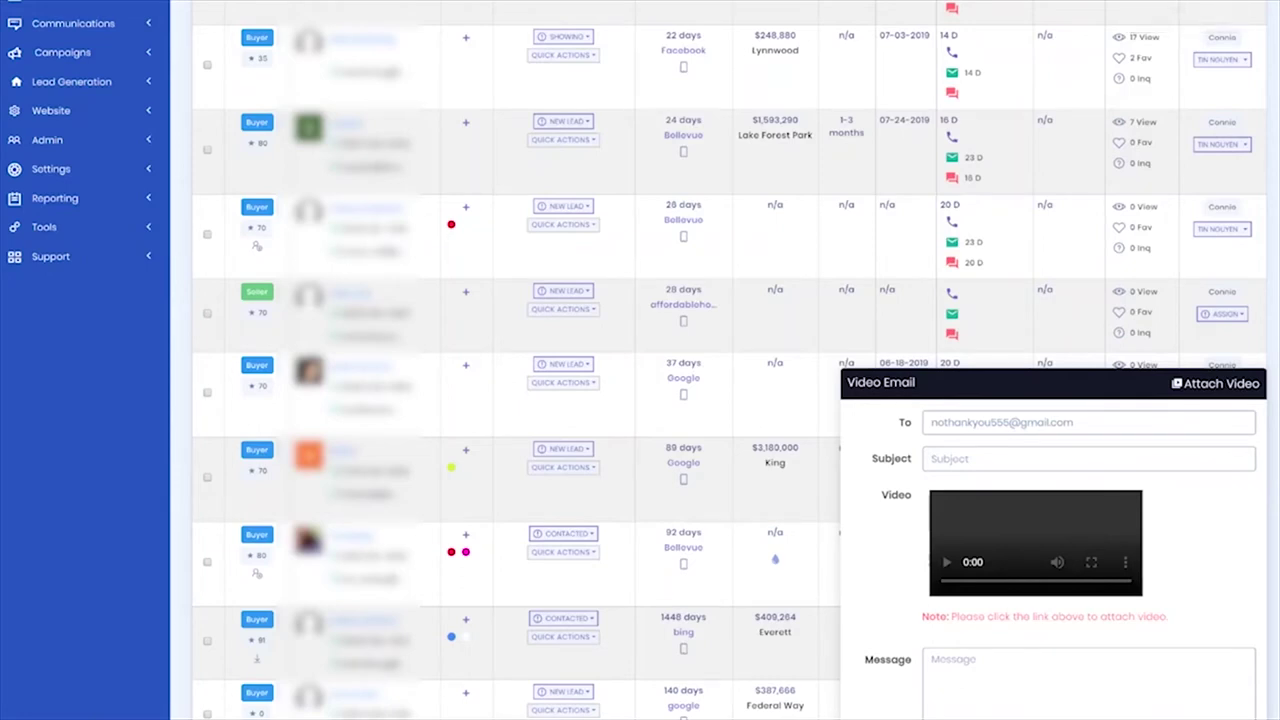
{"action": "left_click", "coordinate": [1135, 2]}
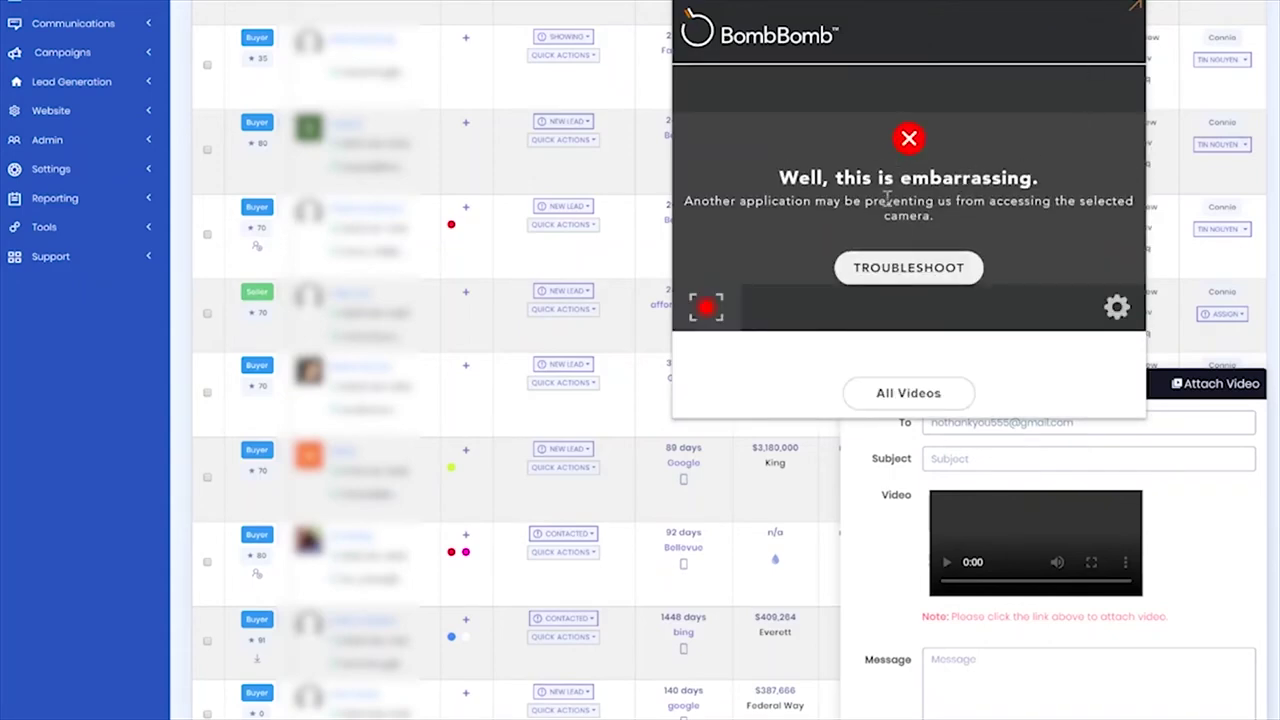
{"action": "left_click", "coordinate": [1133, 10]}
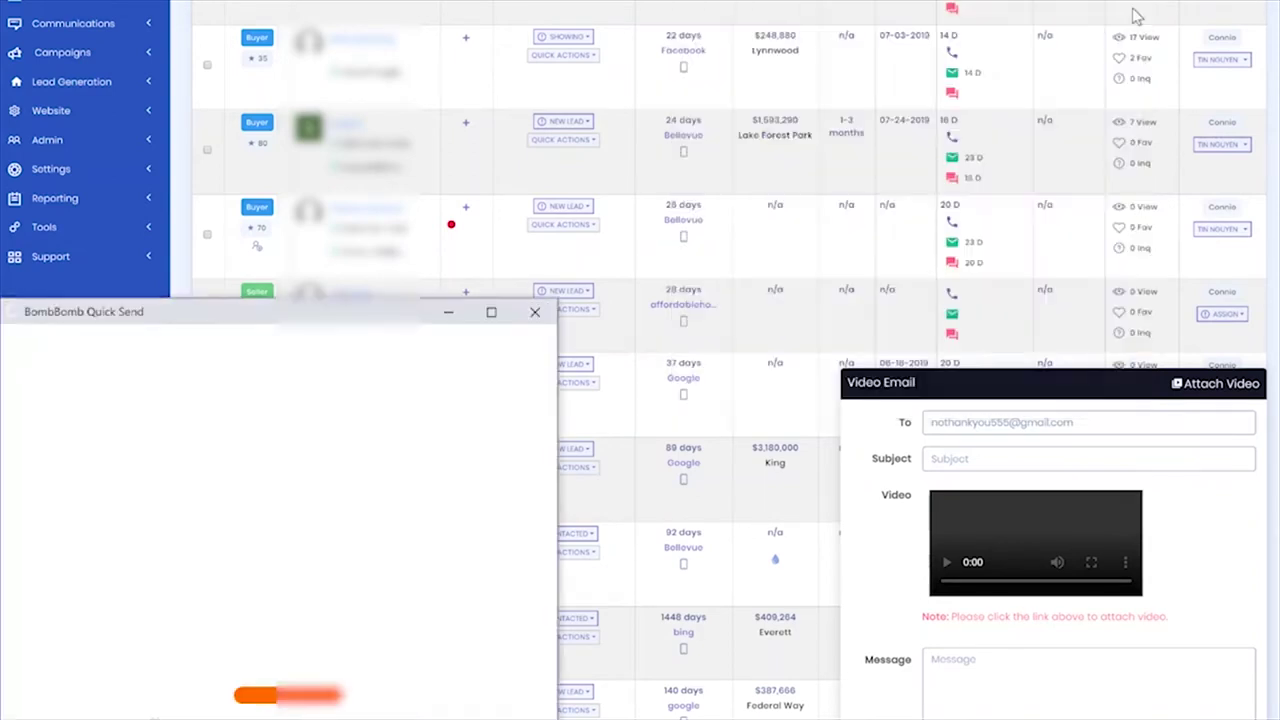
{"action": "left_click", "coordinate": [540, 312]}
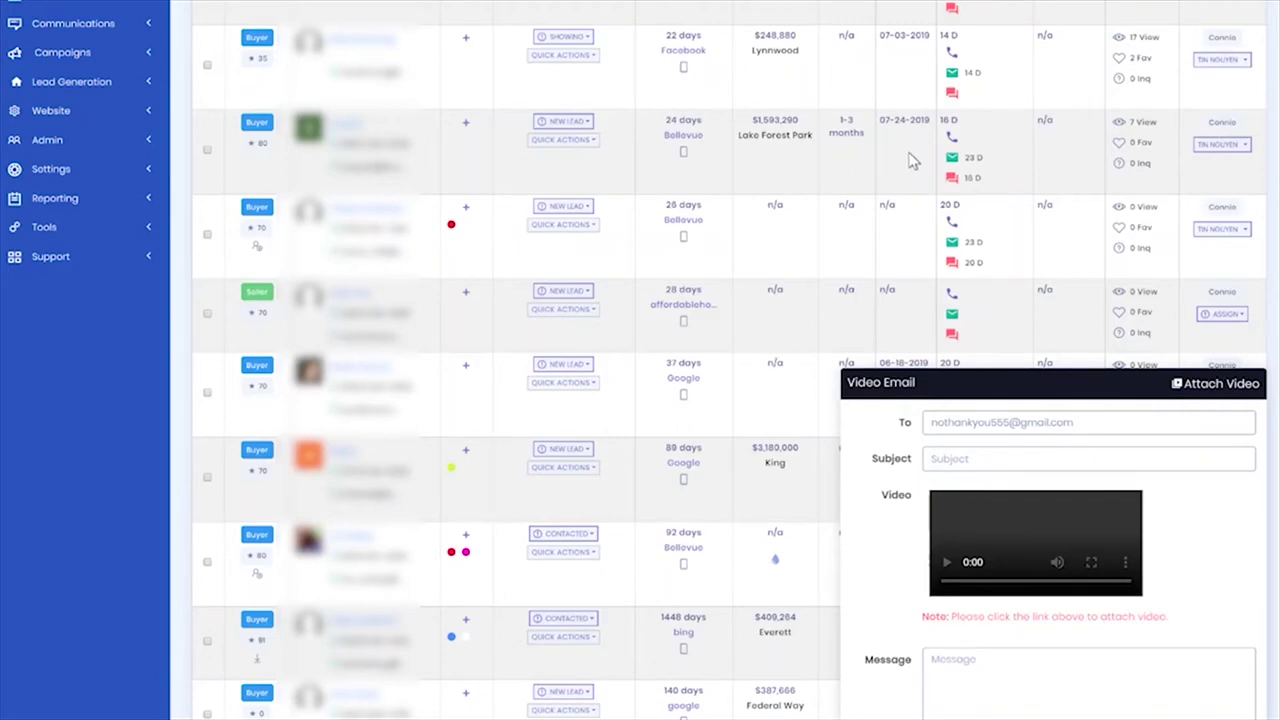
{"action": "left_click", "coordinate": [1192, 390]}
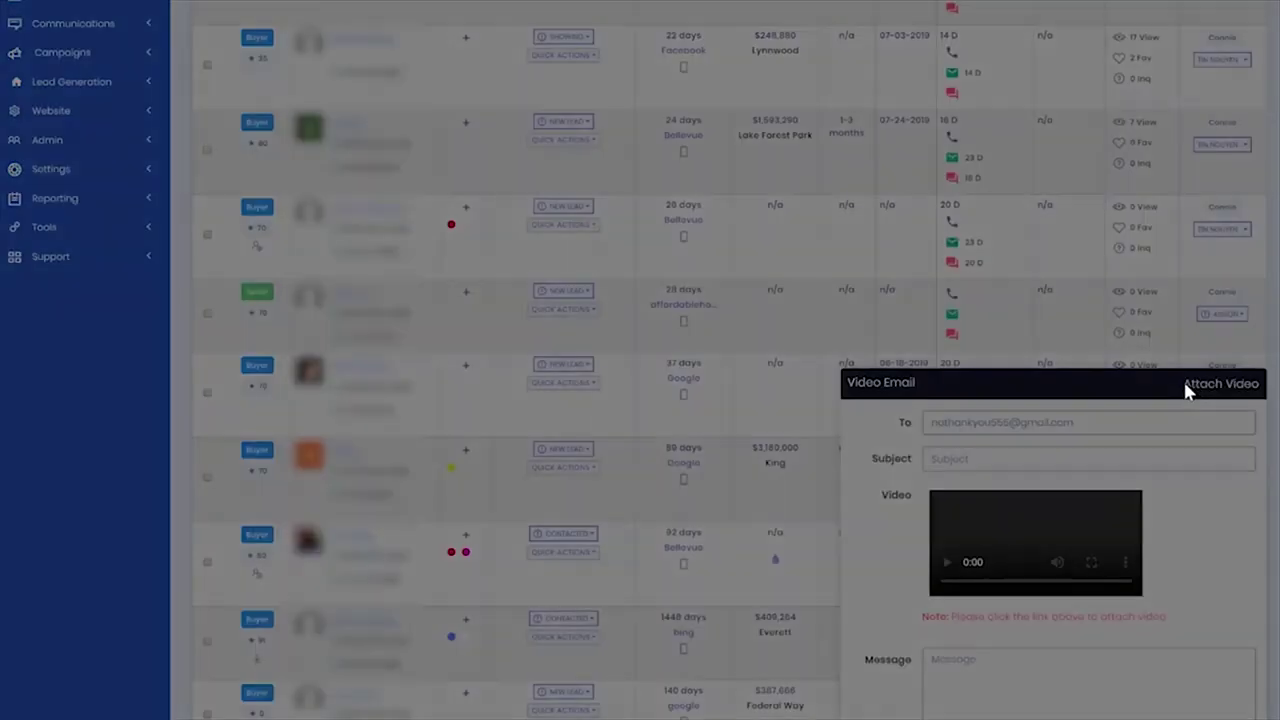
Attach the 0:05 rabbit clip from the video library to the email.
{"action": "scroll", "coordinate": [780, 340], "scroll_direction": "down", "scroll_amount": 2}
{"action": "scroll", "coordinate": [775, 340], "scroll_direction": "down", "scroll_amount": 2}
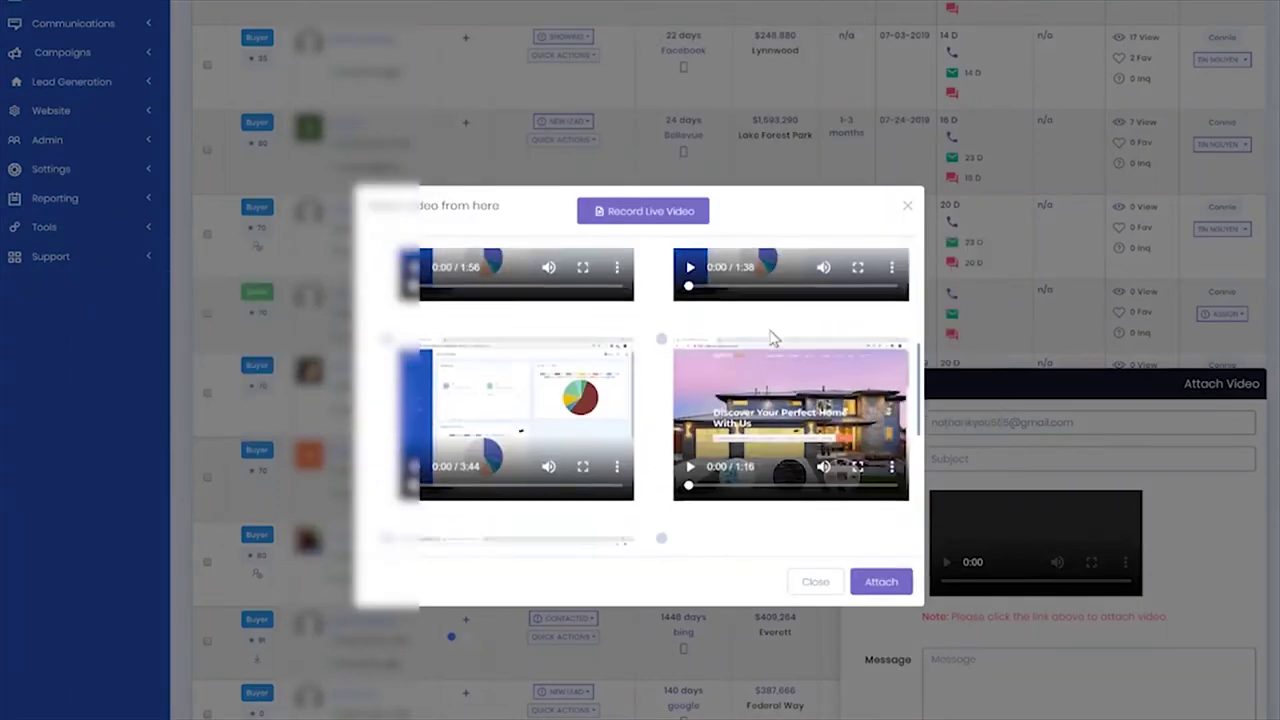
{"action": "scroll", "coordinate": [772, 340], "scroll_direction": "down", "scroll_amount": 2}
{"action": "scroll", "coordinate": [770, 338], "scroll_direction": "down", "scroll_amount": 2}
{"action": "scroll", "coordinate": [769, 337], "scroll_direction": "down", "scroll_amount": 1}
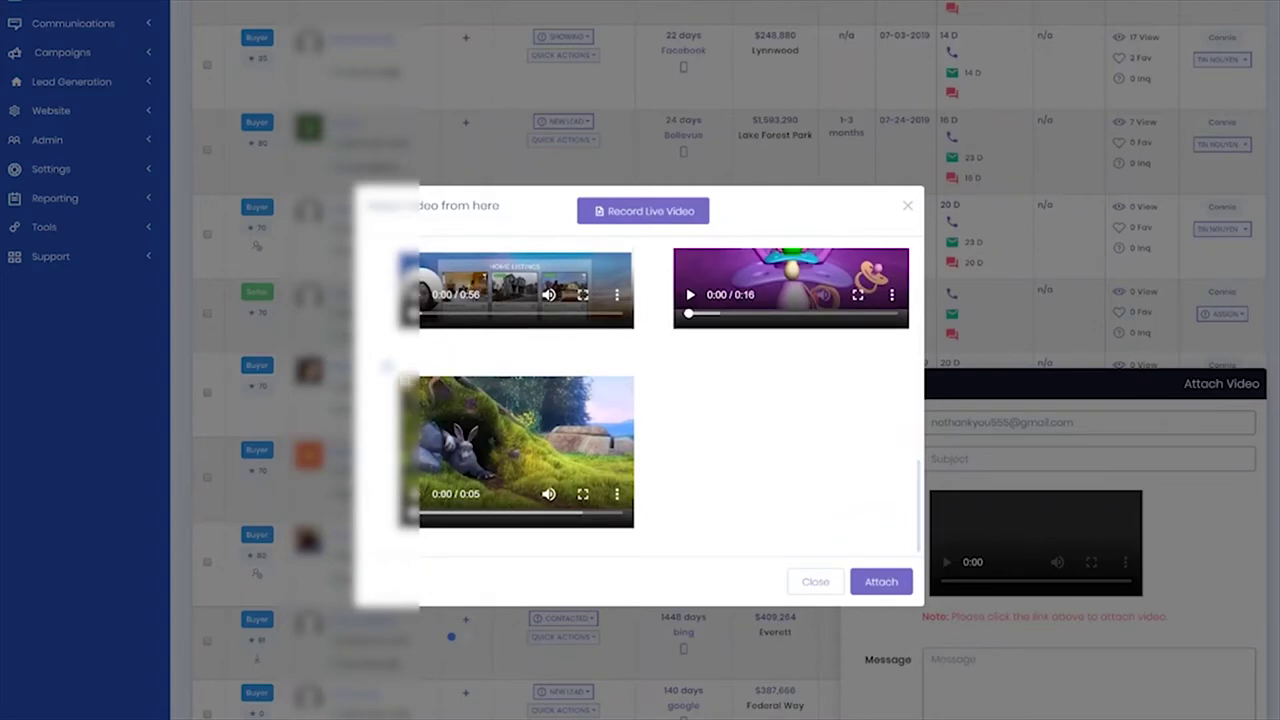
{"action": "left_click", "coordinate": [386, 366]}
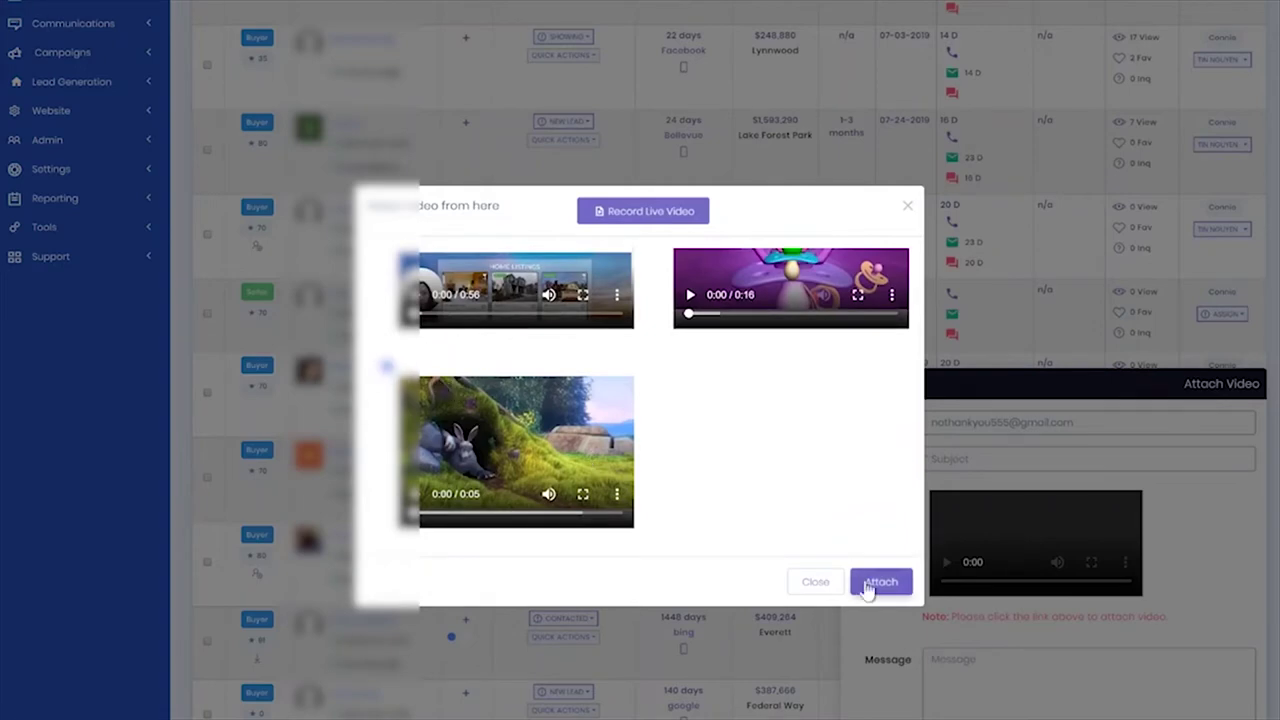
{"action": "left_click", "coordinate": [878, 582]}
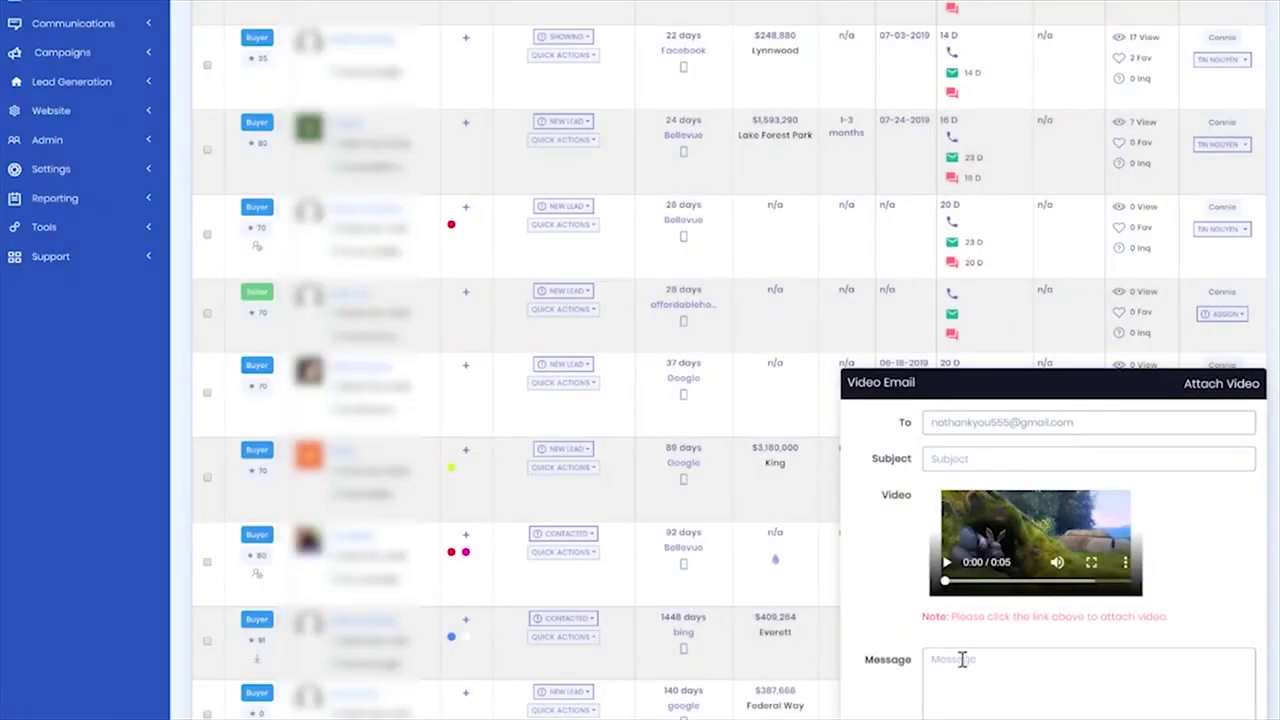
Begin the subject with 'Ro' and the message with 'Hi'.
{"action": "left_click", "coordinate": [987, 465]}
{"action": "type", "text": "Ro"}
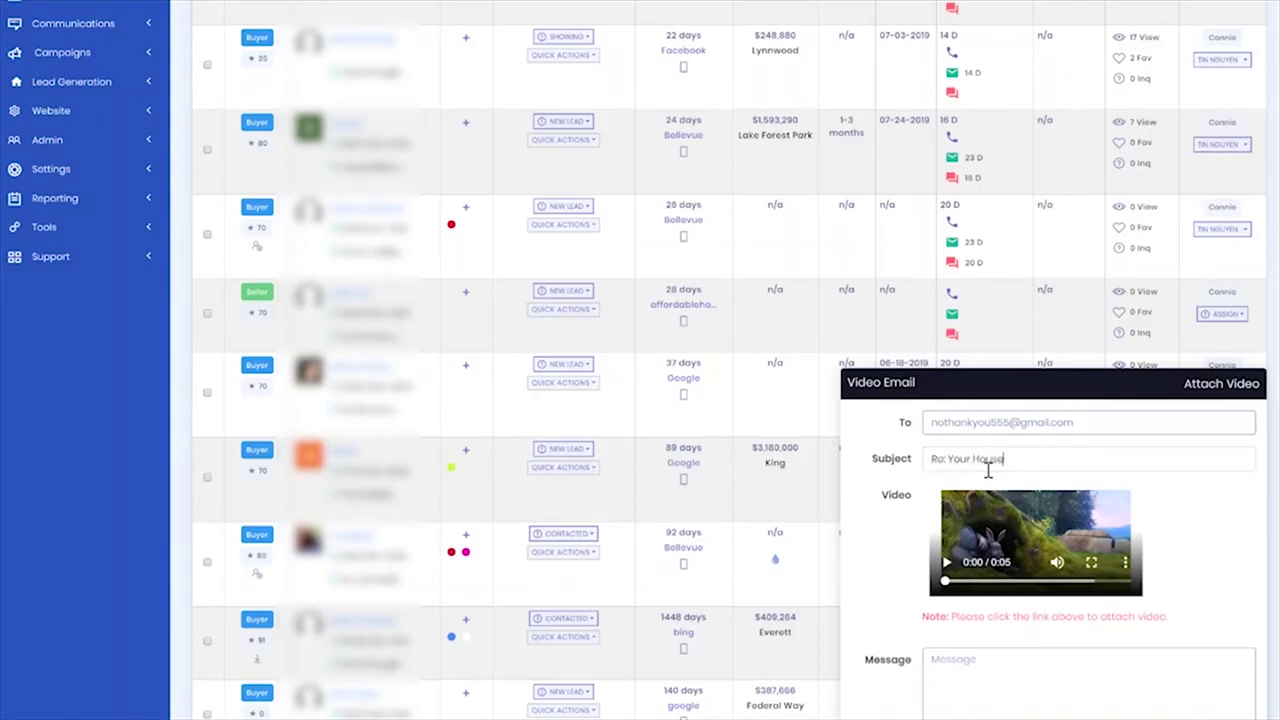
{"action": "left_click", "coordinate": [997, 667]}
{"action": "type", "text": "Hi"}
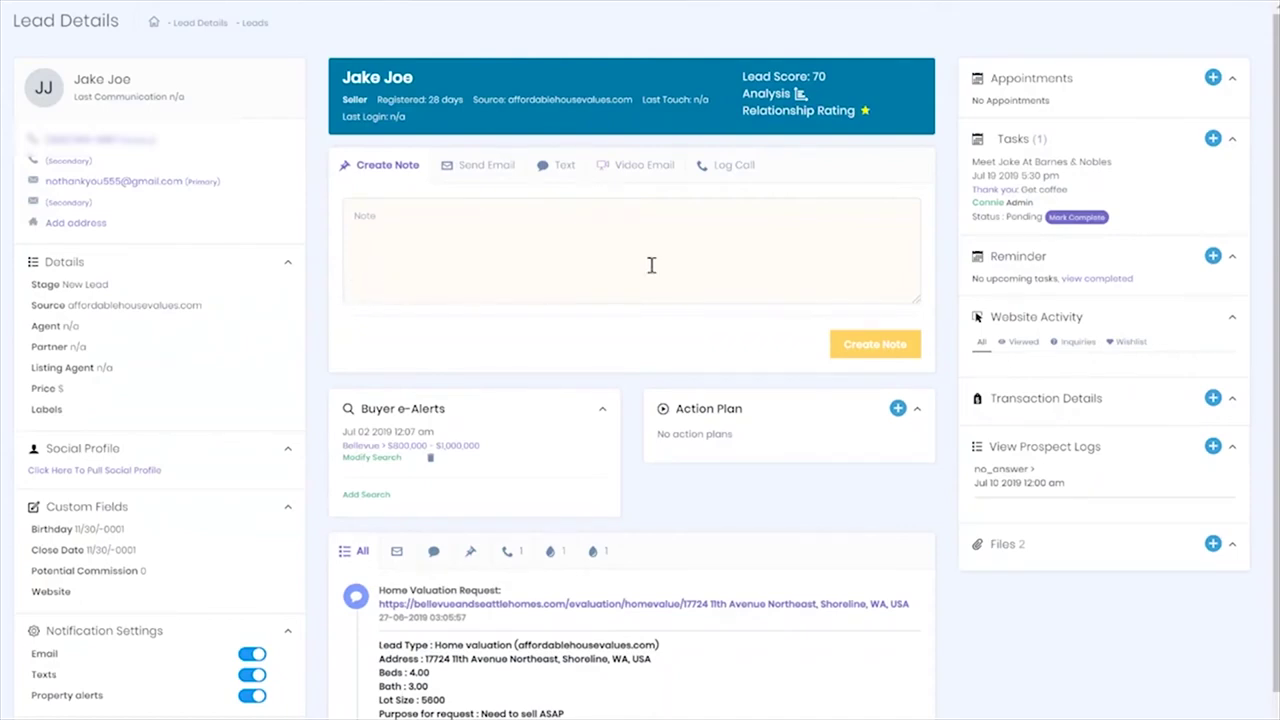
Begin a video email from the lead's details page and open the video library.
{"action": "left_click", "coordinate": [645, 172]}
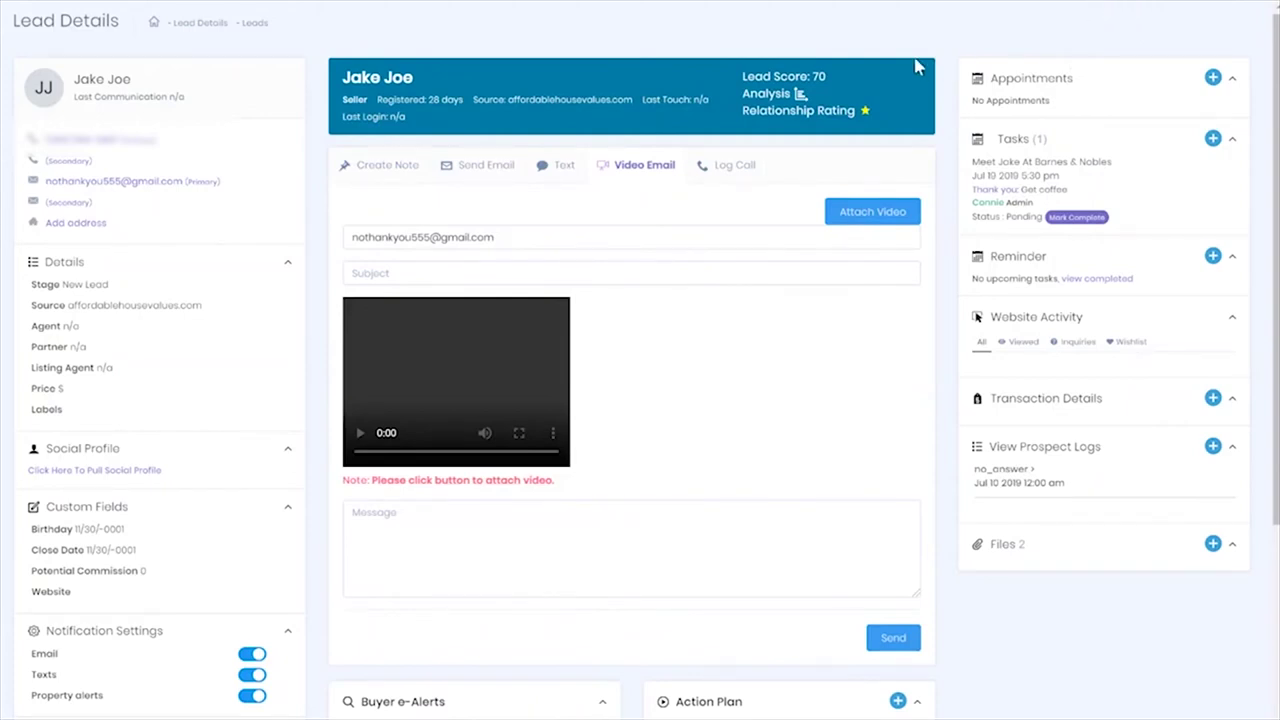
{"action": "left_click", "coordinate": [855, 210]}
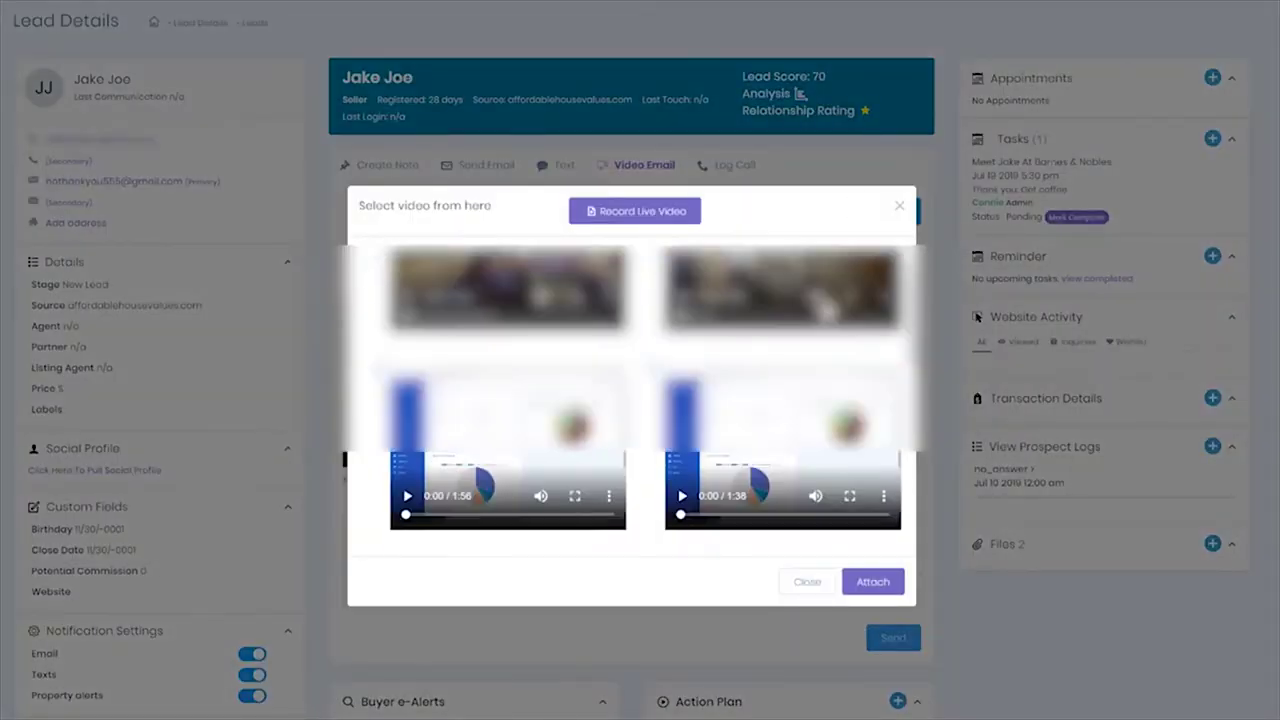
Attach the 0:05 rabbit clip to the lead's video email.
{"action": "scroll", "coordinate": [826, 303], "scroll_direction": "down", "scroll_amount": 3}
{"action": "scroll", "coordinate": [825, 308], "scroll_direction": "down", "scroll_amount": 2}
{"action": "scroll", "coordinate": [825, 308], "scroll_direction": "down", "scroll_amount": 3}
{"action": "scroll", "coordinate": [828, 300], "scroll_direction": "down", "scroll_amount": 2}
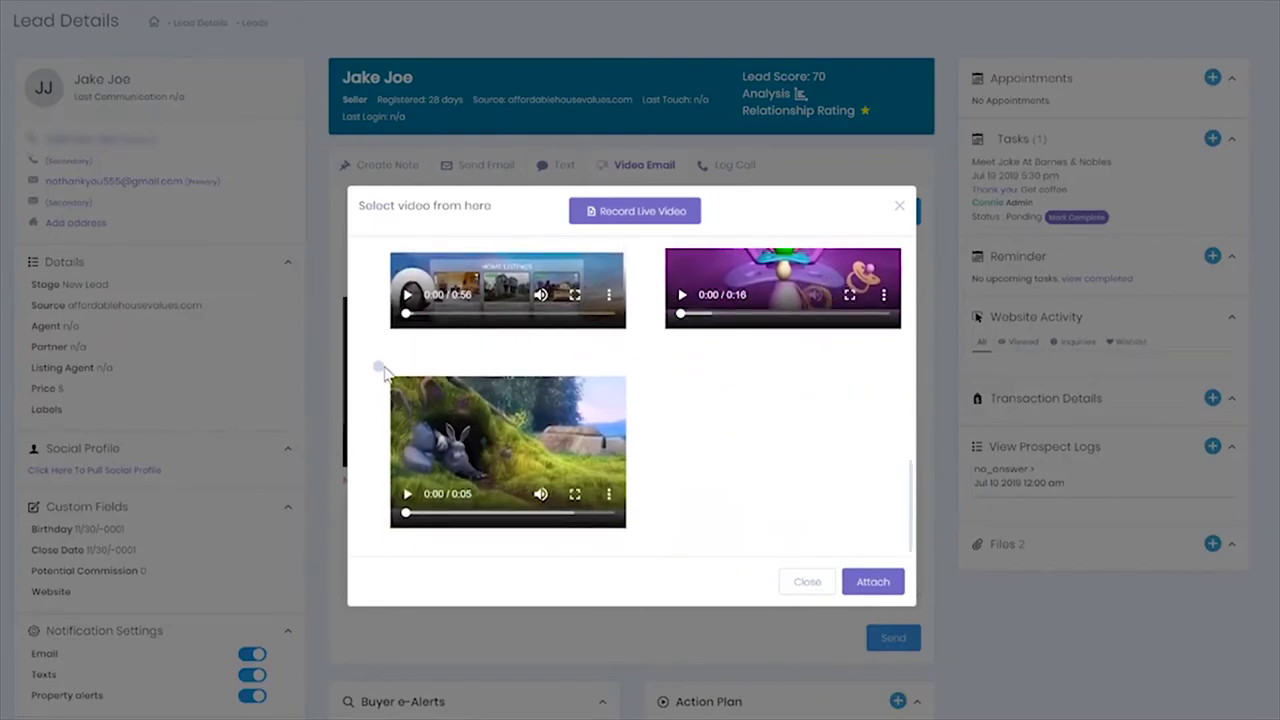
{"action": "left_click", "coordinate": [379, 366]}
{"action": "left_click", "coordinate": [873, 585]}
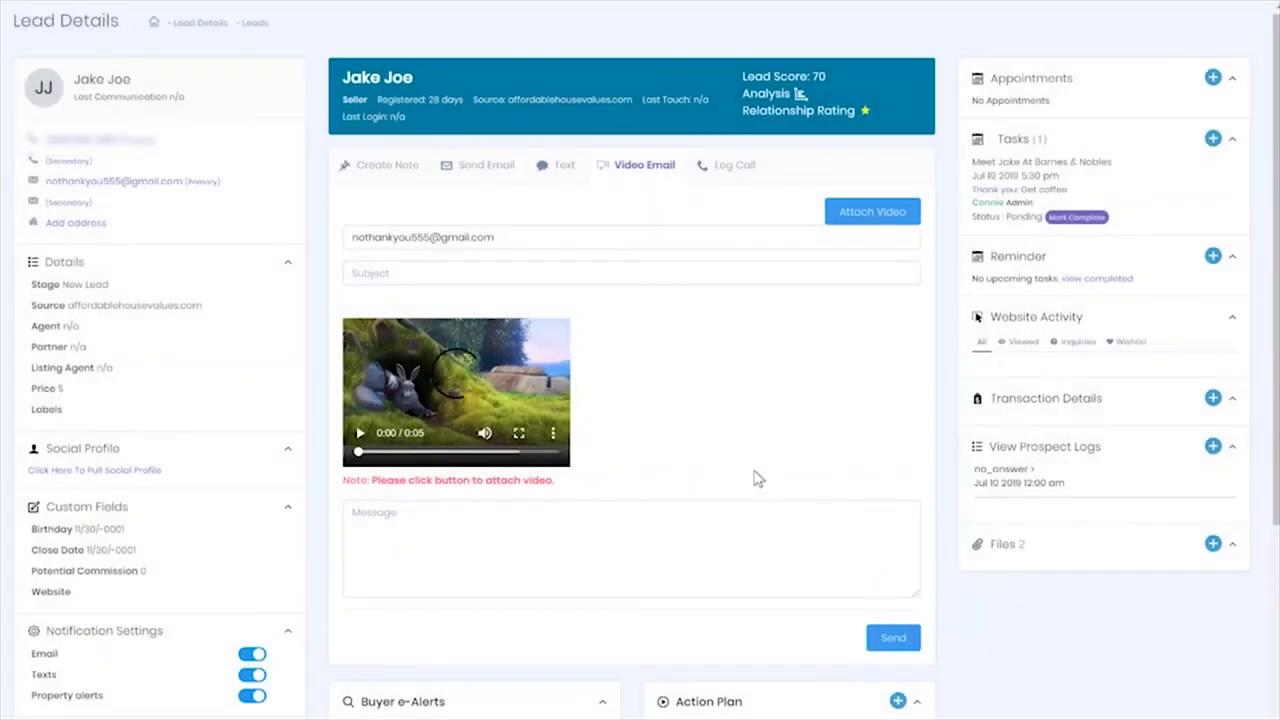
Add subject 'Re: Home Tour' and a message about showing the home, then send.
{"action": "left_click", "coordinate": [587, 272]}
{"action": "type", "text": "Re: H"}
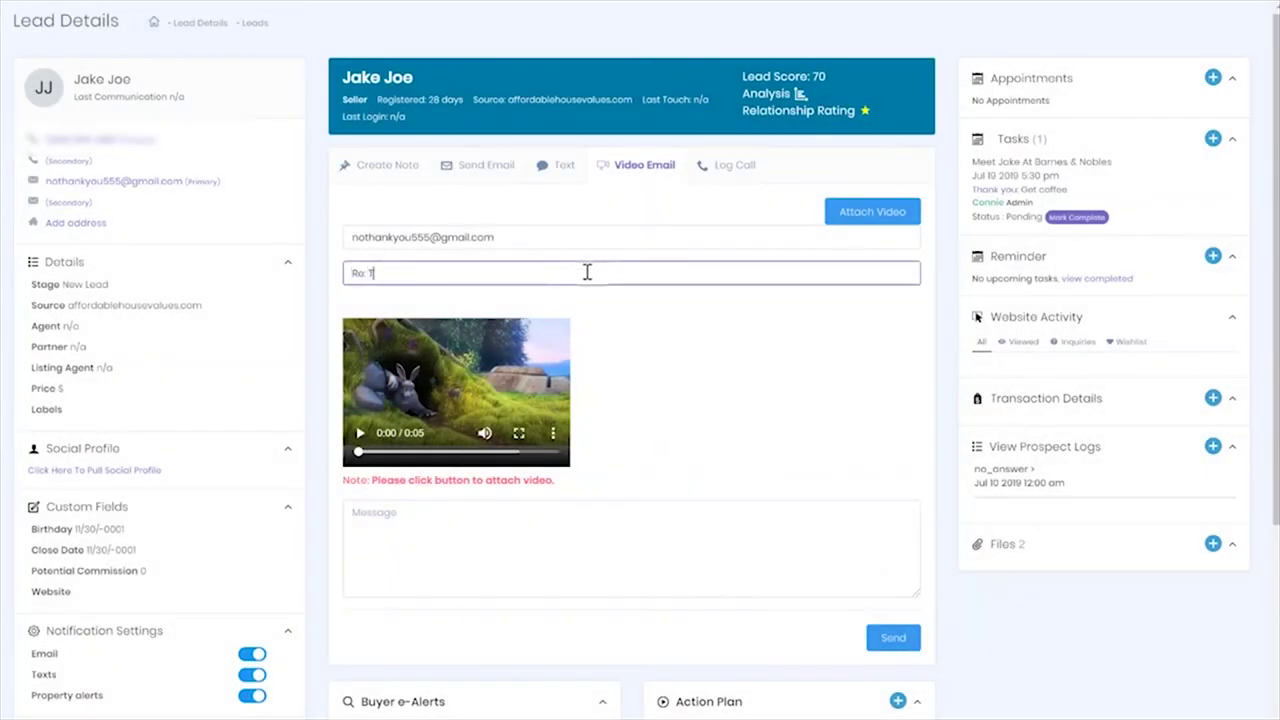
{"action": "type", "text": "ome Tour"}
{"action": "left_click", "coordinate": [520, 550]}
{"action": "type", "text": "I'm"}
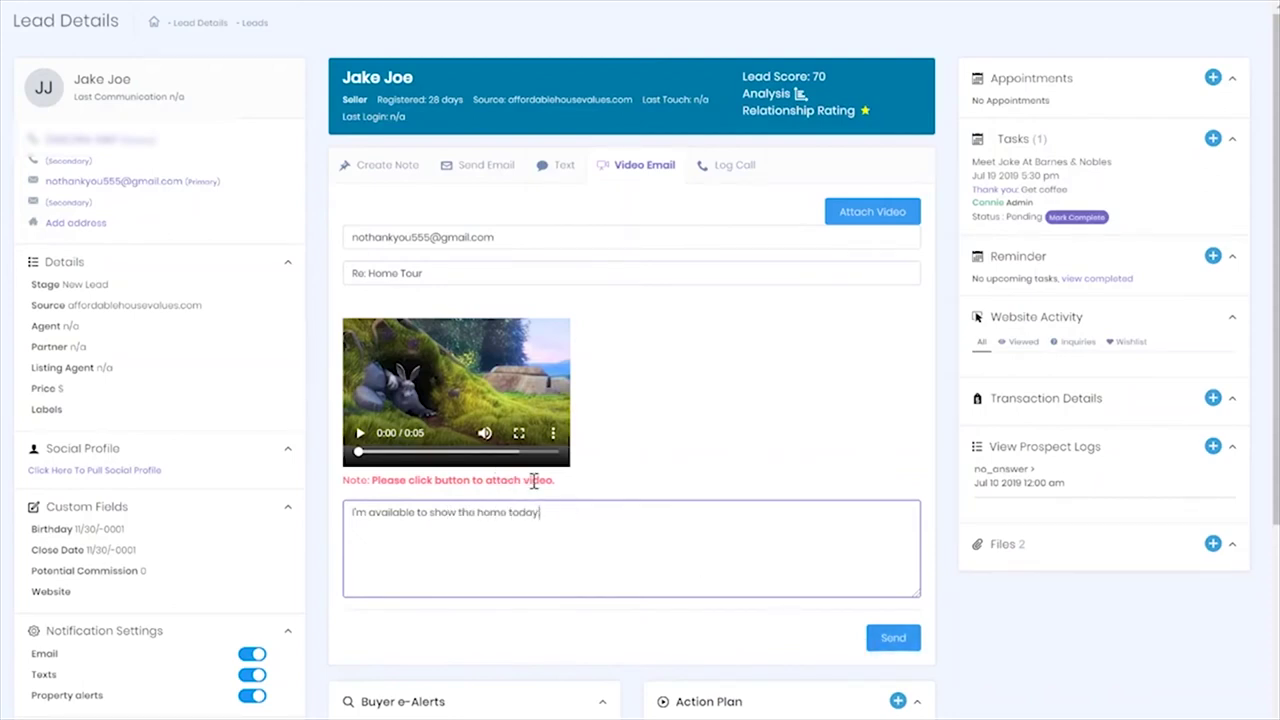
{"action": "scroll", "coordinate": [775, 424], "scroll_direction": "down", "scroll_amount": 3}
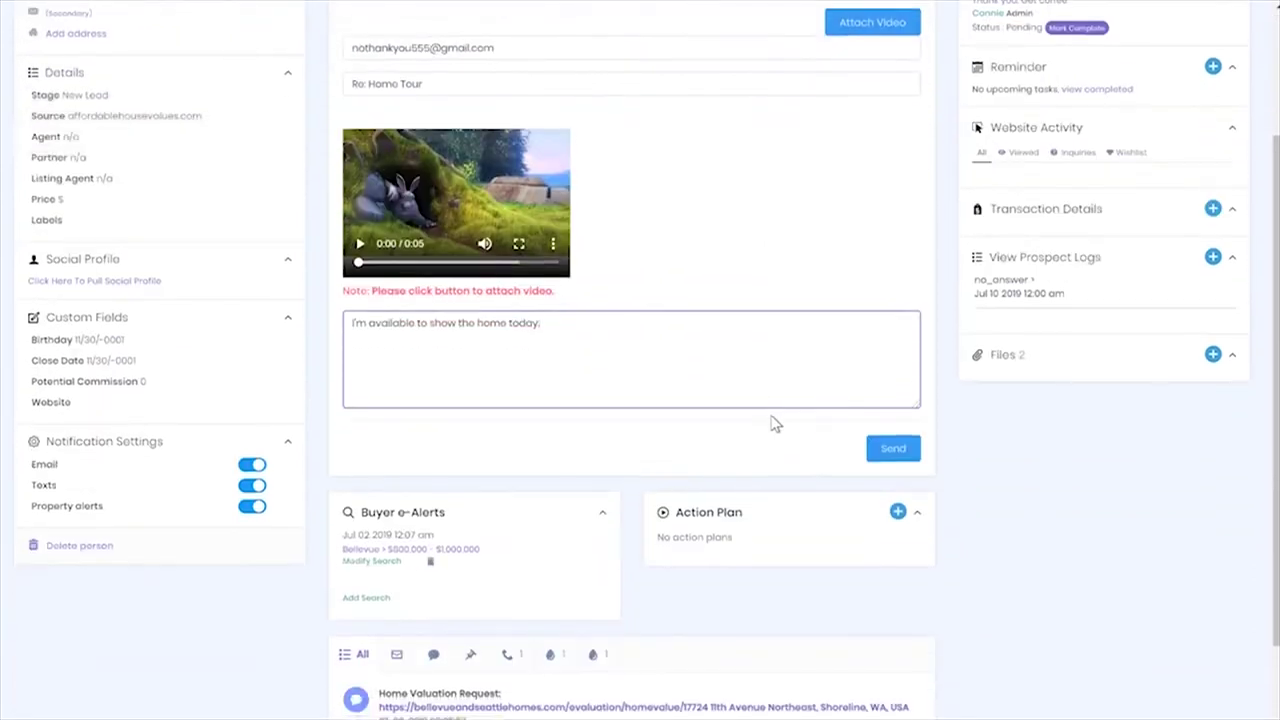
{"action": "scroll", "coordinate": [771, 423], "scroll_direction": "down", "scroll_amount": 2}
{"action": "left_click", "coordinate": [884, 356]}
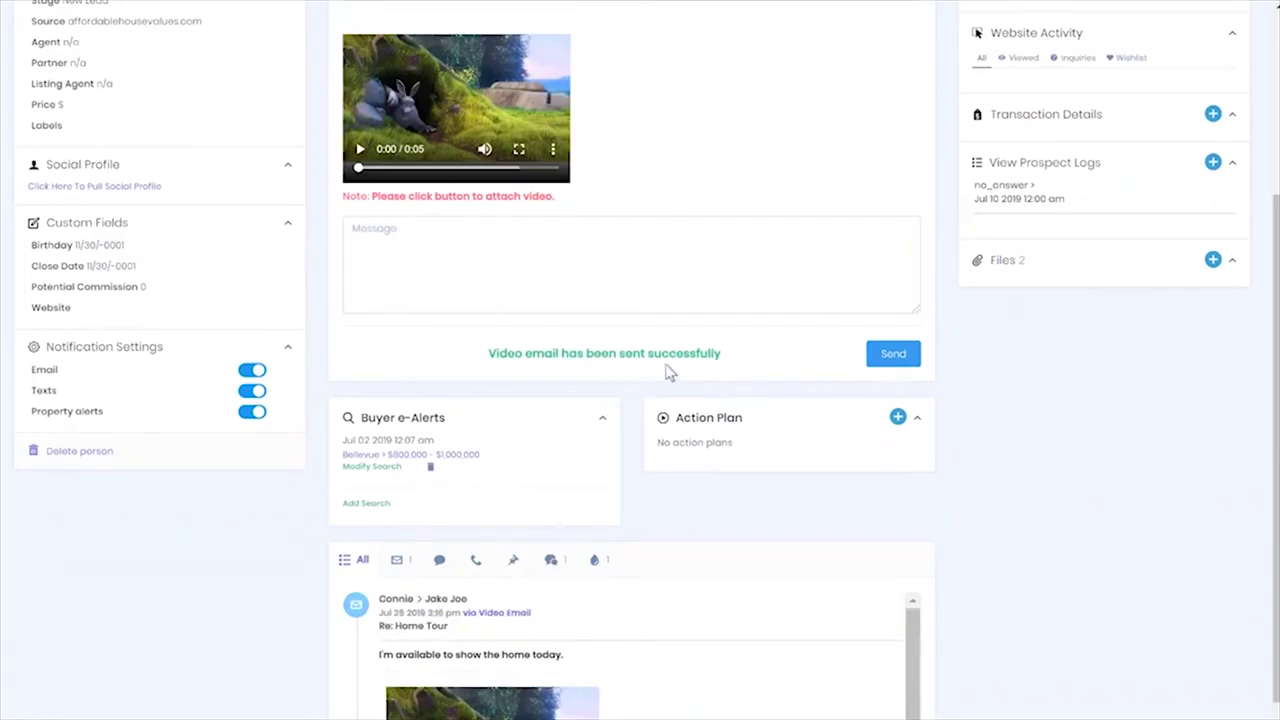
Scroll the lead's activity list to check the new Video Email entry, then return to the top.
{"action": "scroll", "coordinate": [640, 415], "scroll_direction": "down", "scroll_amount": 2}
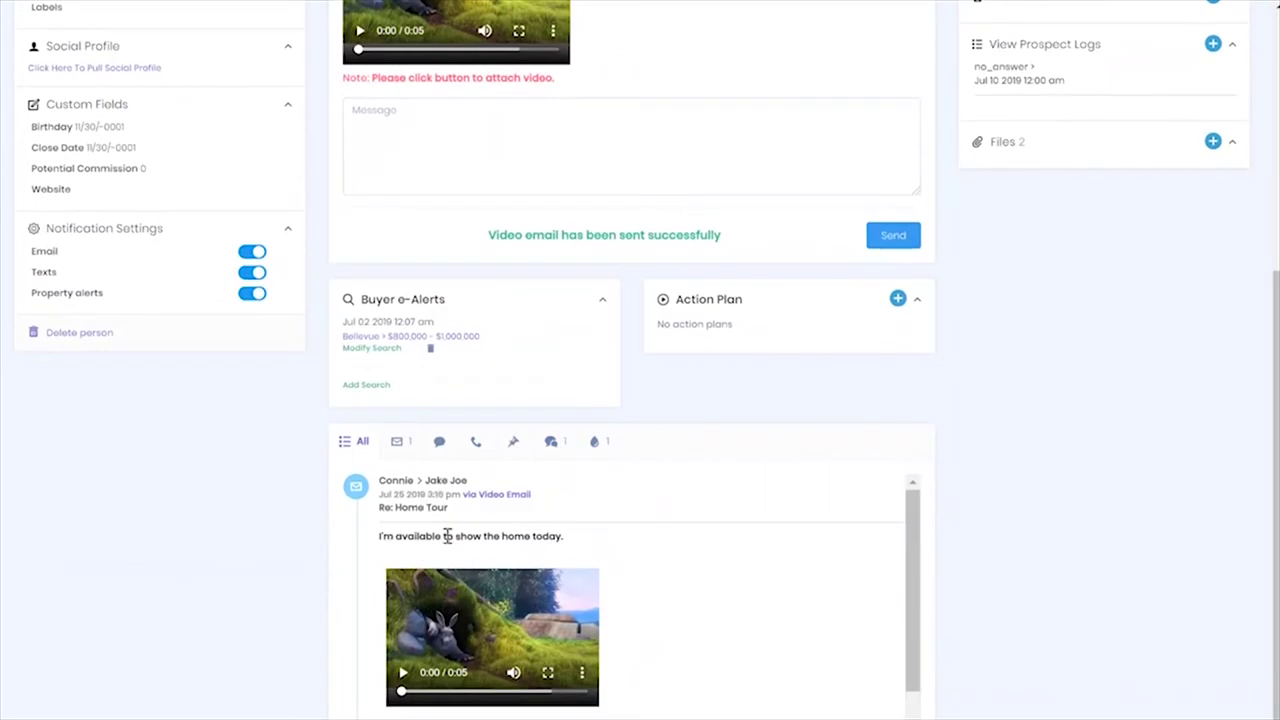
{"action": "scroll", "coordinate": [676, 652], "scroll_direction": "down", "scroll_amount": 1}
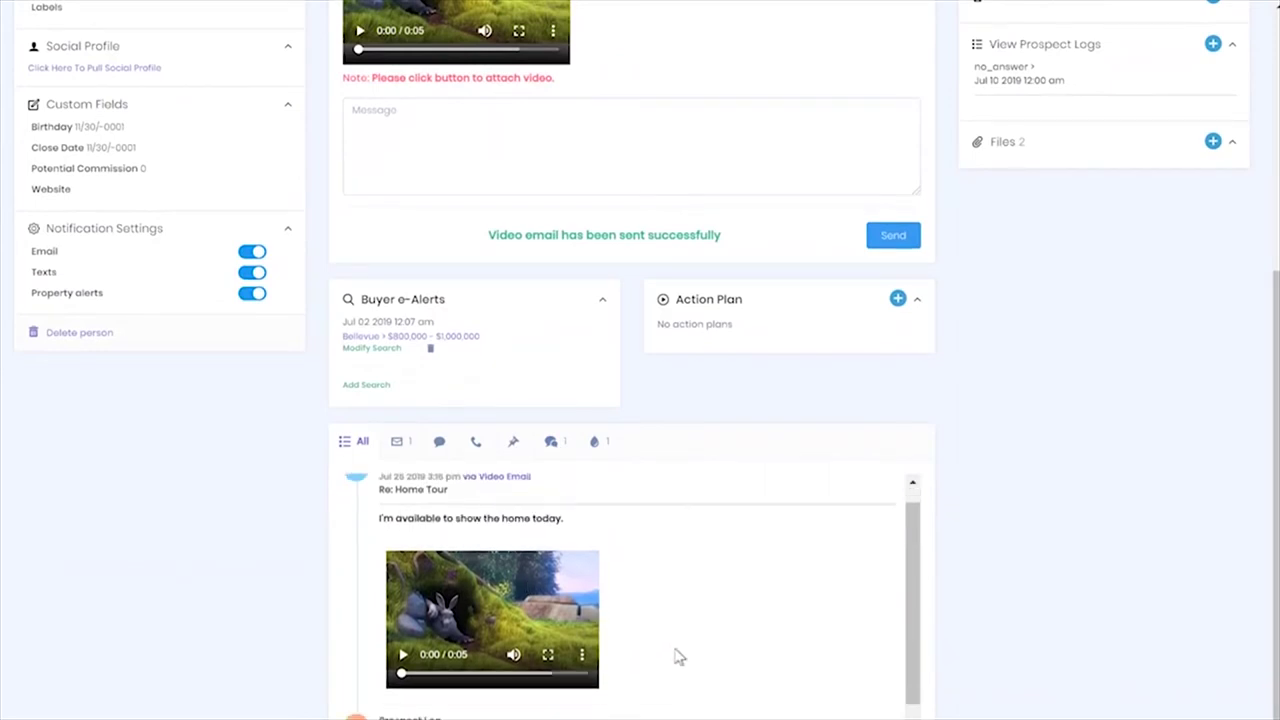
{"action": "scroll", "coordinate": [679, 651], "scroll_direction": "up", "scroll_amount": 1}
{"action": "scroll", "coordinate": [549, 566], "scroll_direction": "up", "scroll_amount": 2}
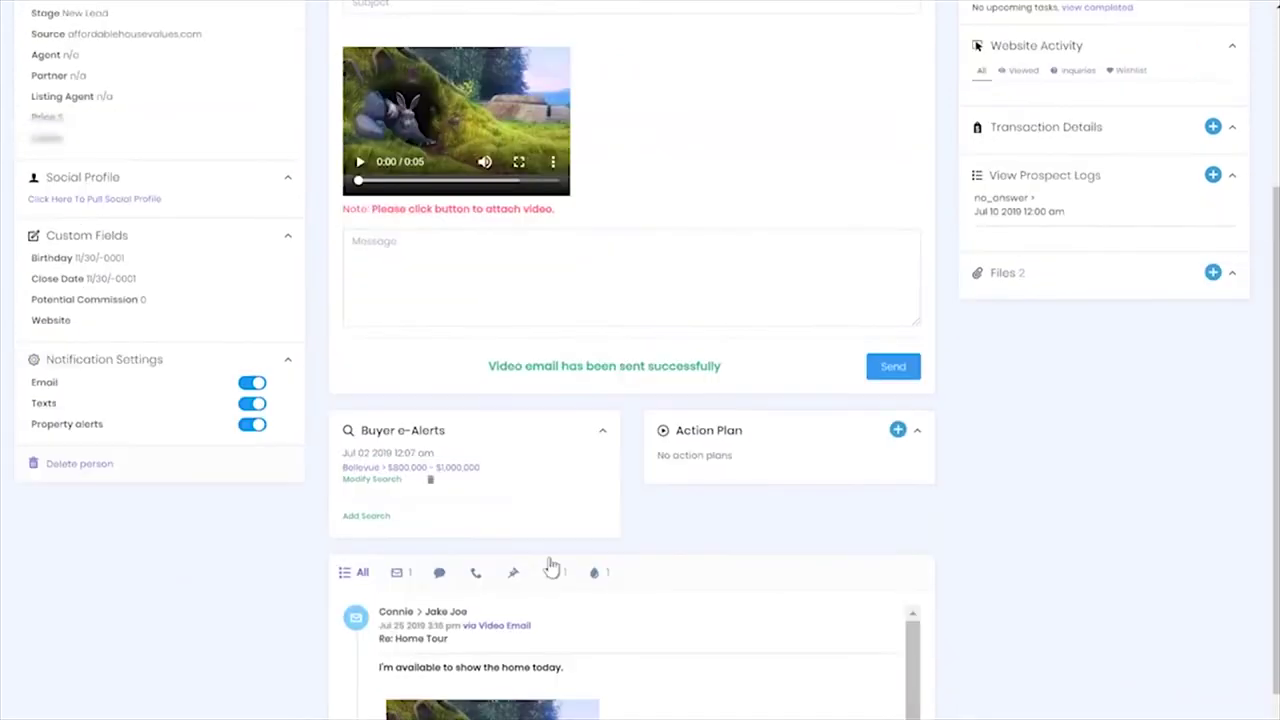
{"action": "scroll", "coordinate": [537, 551], "scroll_direction": "up", "scroll_amount": 1}
{"action": "scroll", "coordinate": [543, 549], "scroll_direction": "up", "scroll_amount": 1}
{"action": "scroll", "coordinate": [537, 544], "scroll_direction": "up", "scroll_amount": 1}
{"action": "scroll", "coordinate": [537, 544], "scroll_direction": "up", "scroll_amount": 1}
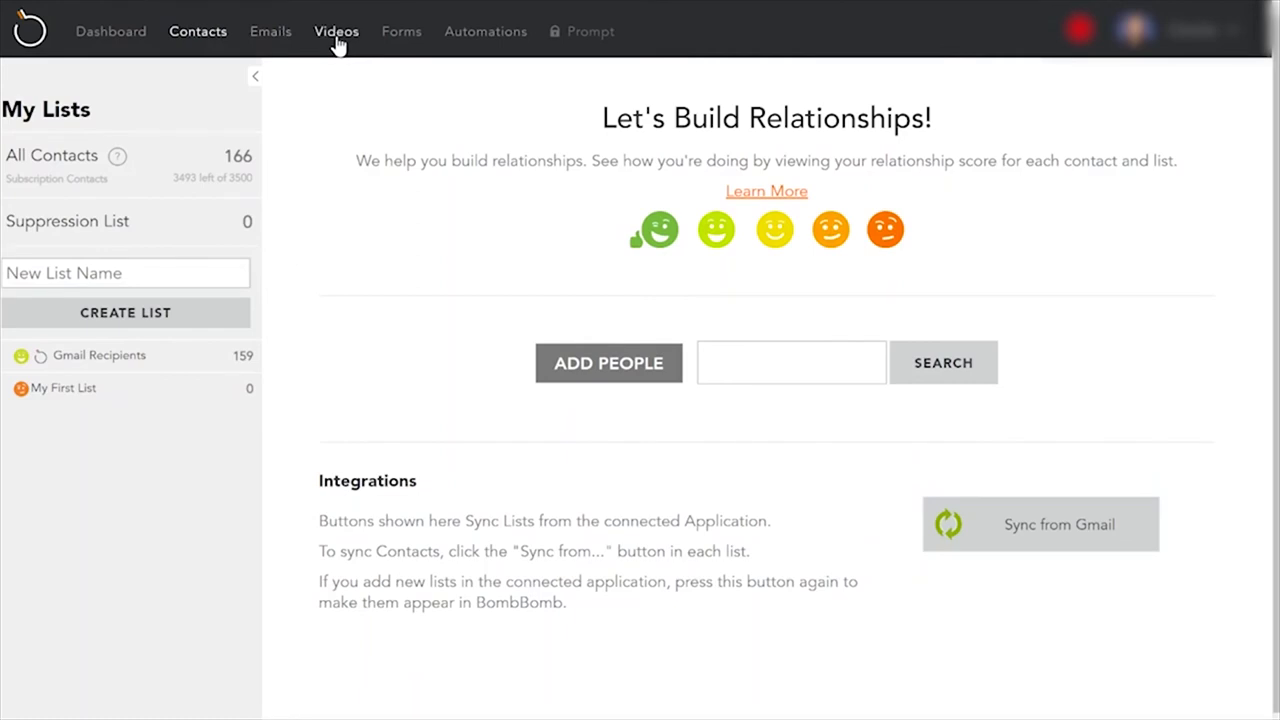
Go to BombBomb's Videos library to see the 9 saved videos.
{"action": "left_click", "coordinate": [338, 40]}
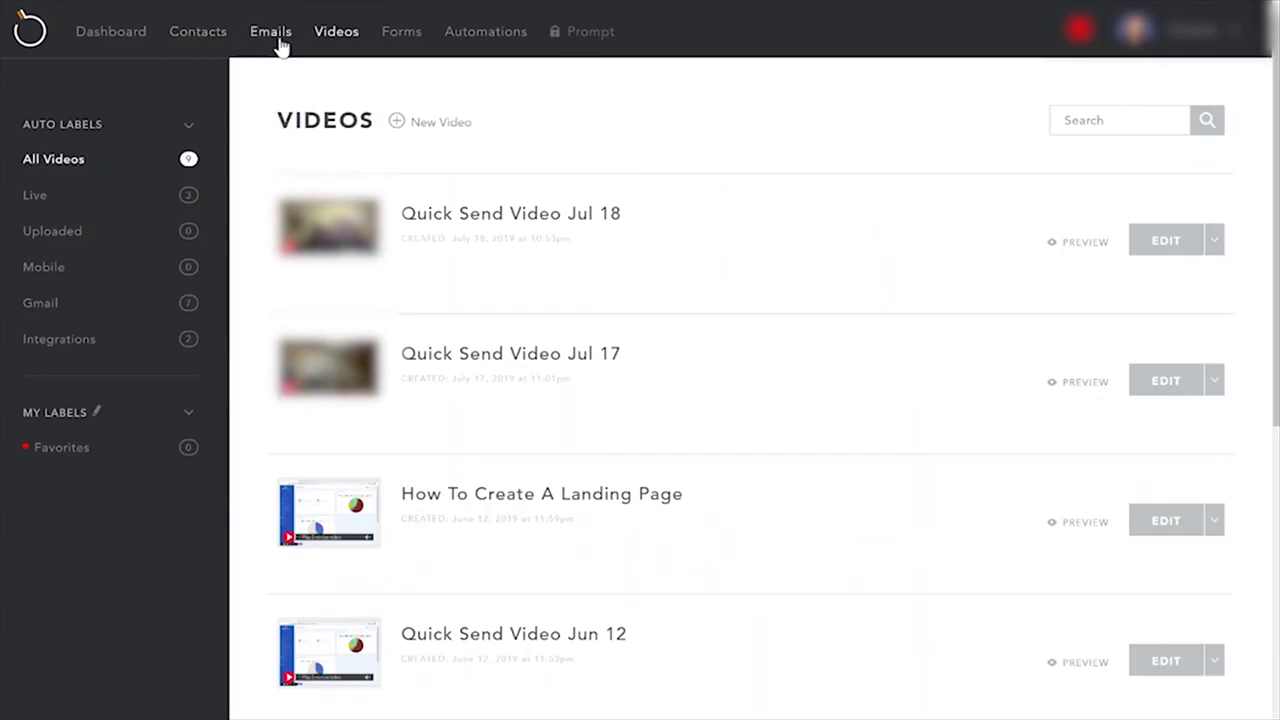
Browse the Real Estate Content Library's 137 pre-written emails, such as Buyer Emails and Financing.
{"action": "left_click", "coordinate": [287, 42]}
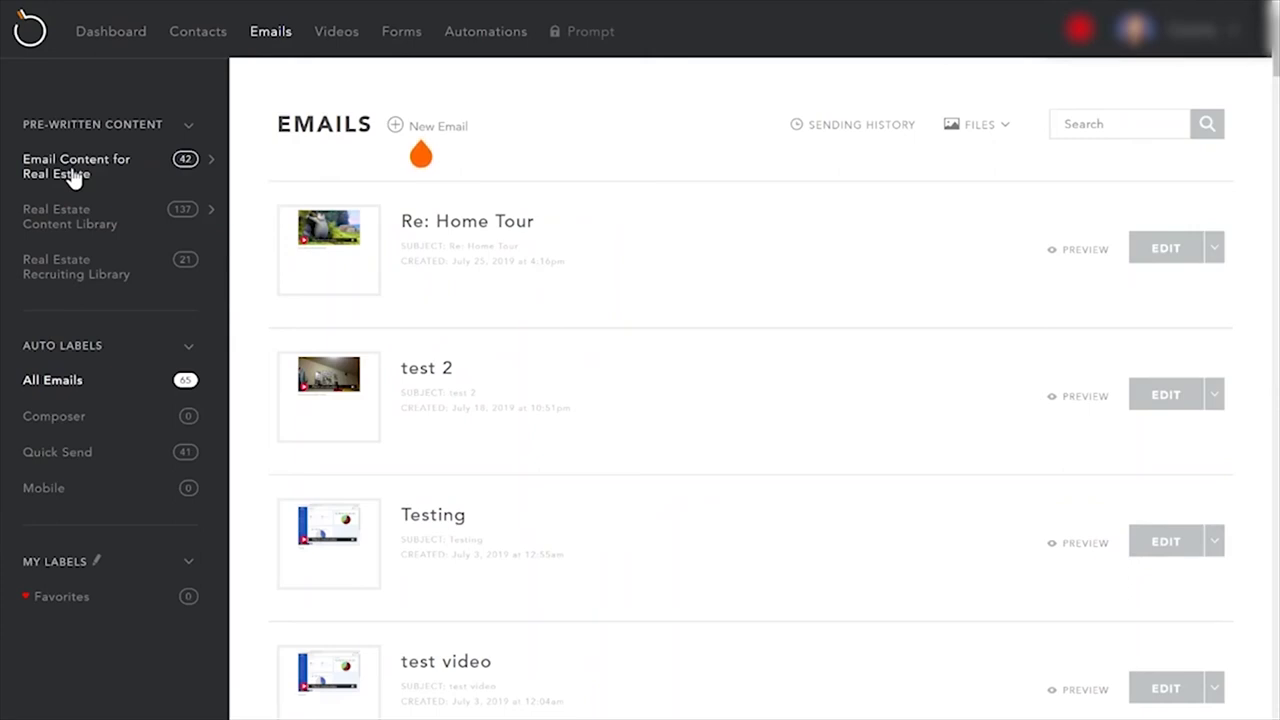
{"action": "left_click", "coordinate": [72, 210]}
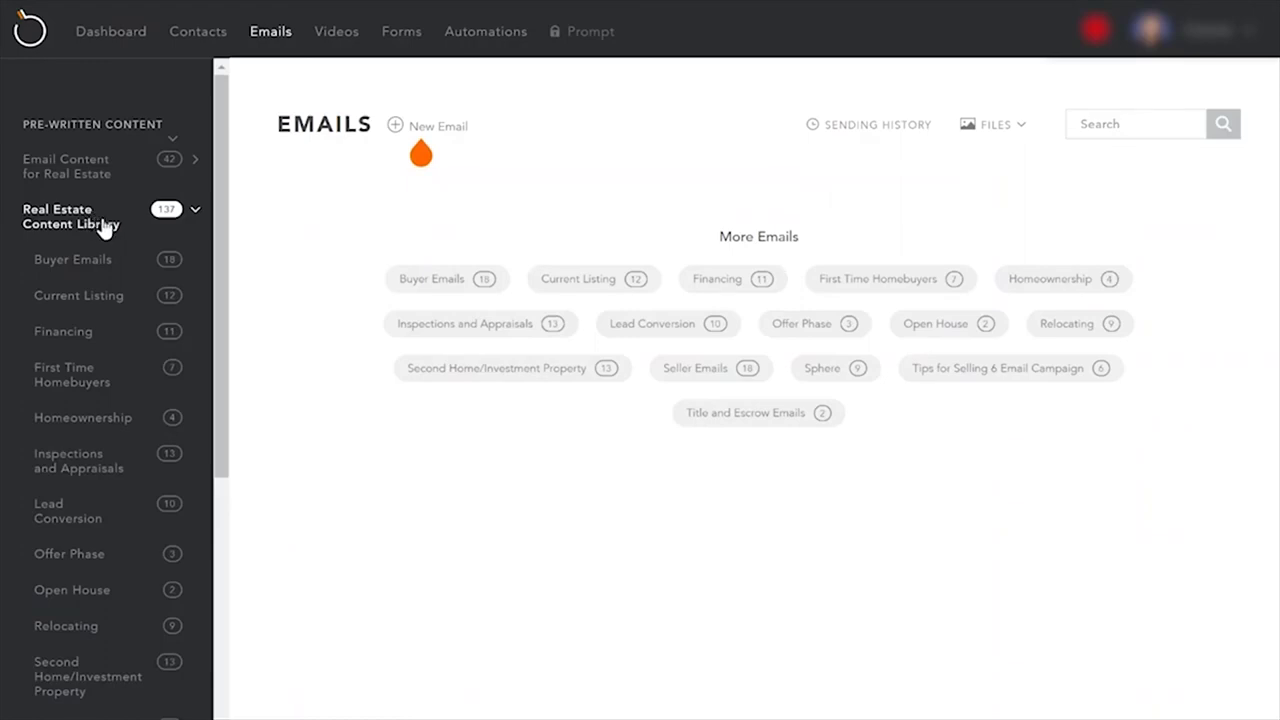
{"action": "scroll", "coordinate": [98, 228], "scroll_direction": "down", "scroll_amount": 1}
{"action": "scroll", "coordinate": [103, 235], "scroll_direction": "down", "scroll_amount": 1}
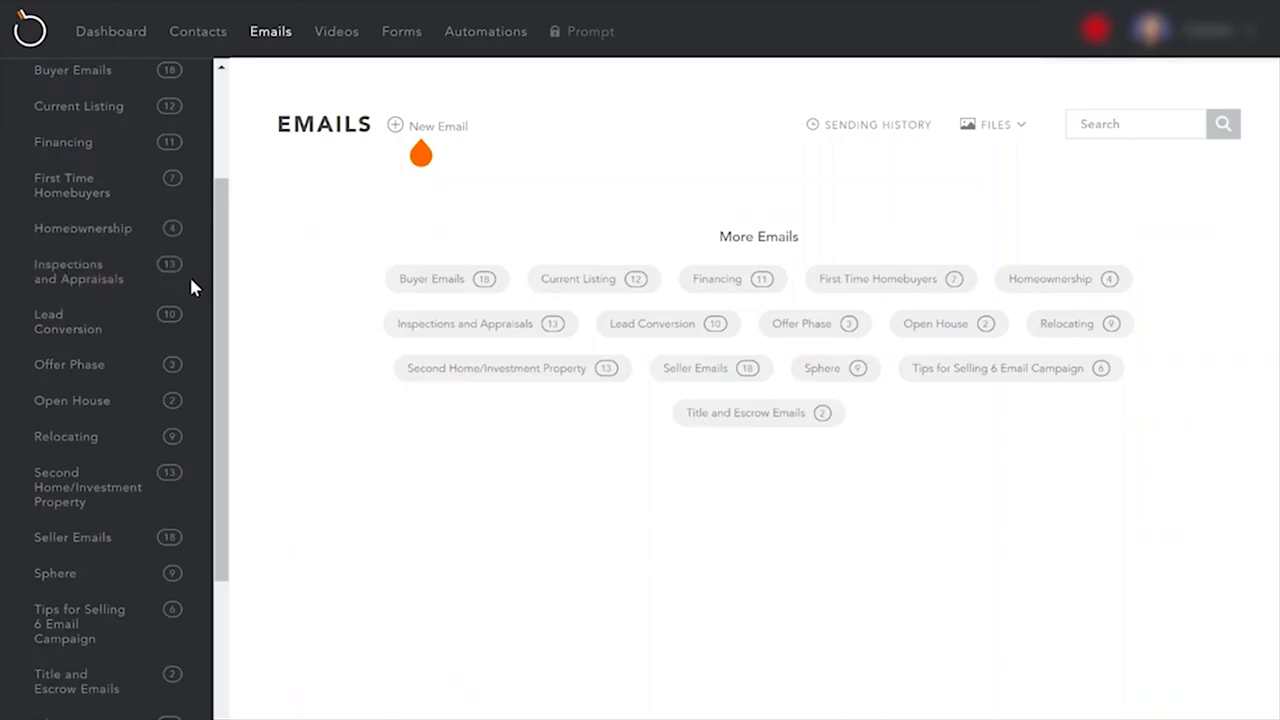
{"action": "scroll", "coordinate": [189, 274], "scroll_direction": "down", "scroll_amount": 2}
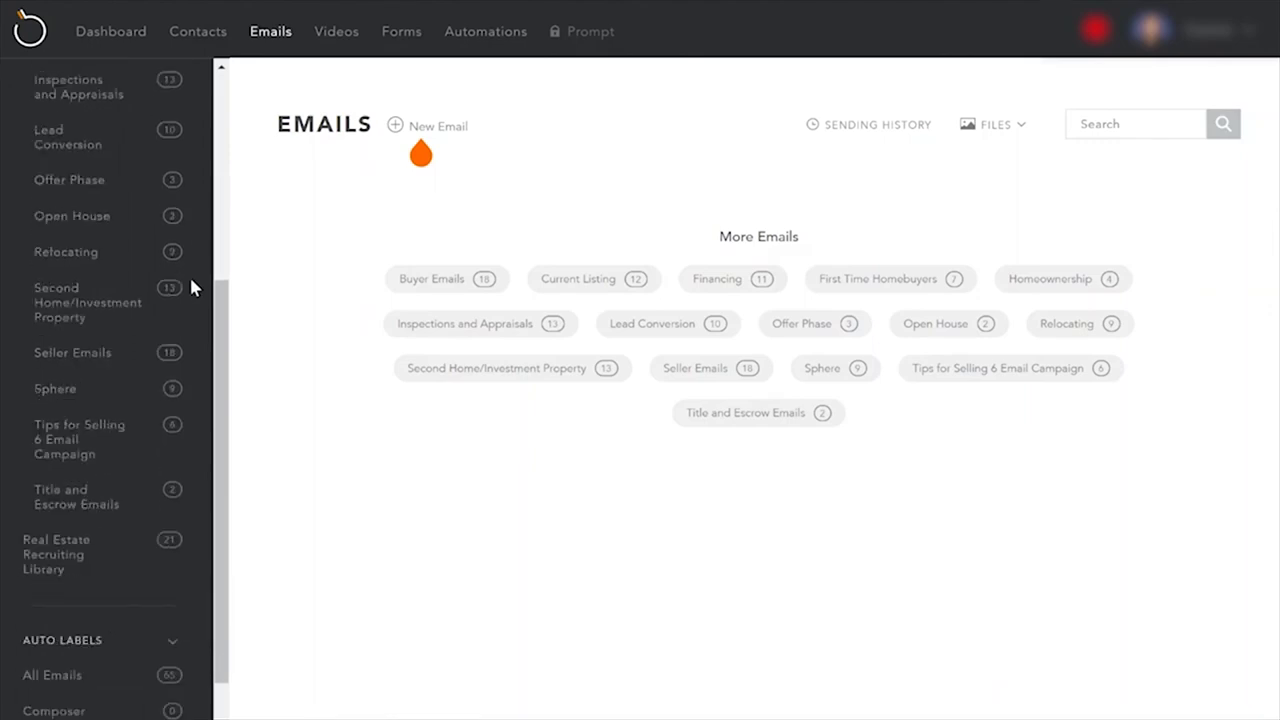
{"action": "scroll", "coordinate": [190, 281], "scroll_direction": "down", "scroll_amount": 2}
{"action": "scroll", "coordinate": [190, 281], "scroll_direction": "down", "scroll_amount": 1}
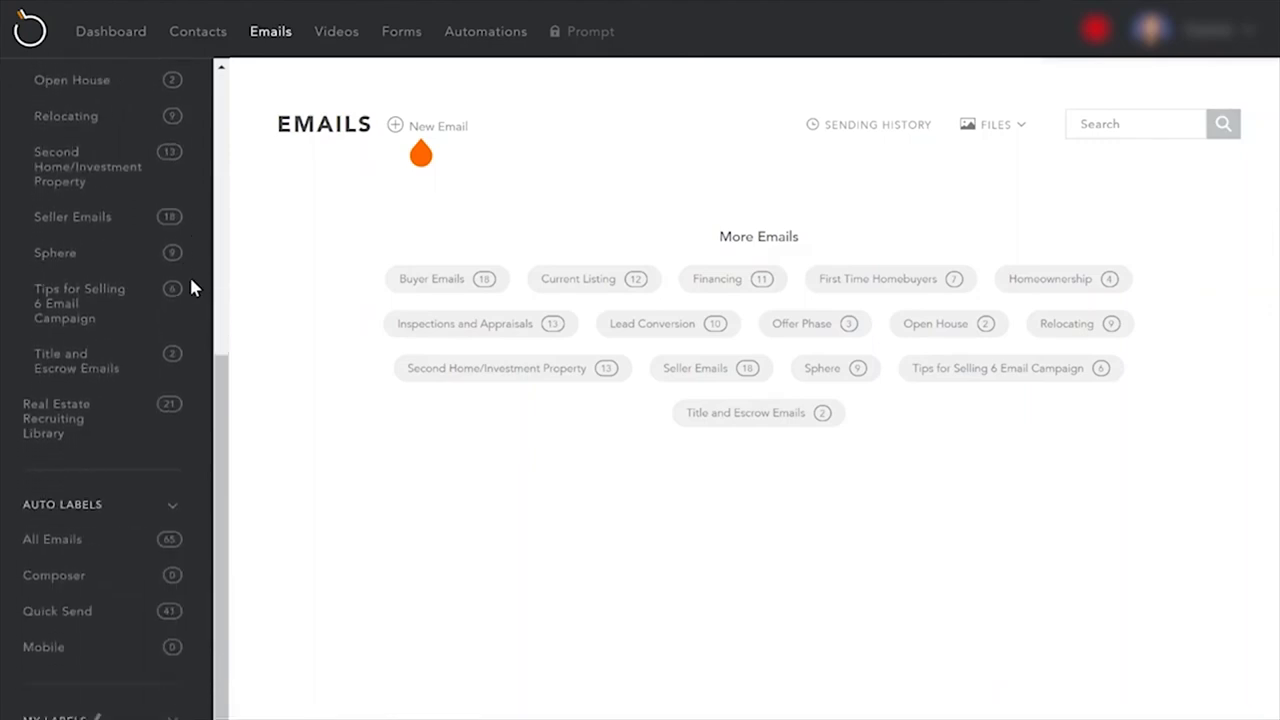
{"action": "scroll", "coordinate": [189, 274], "scroll_direction": "up", "scroll_amount": 2}
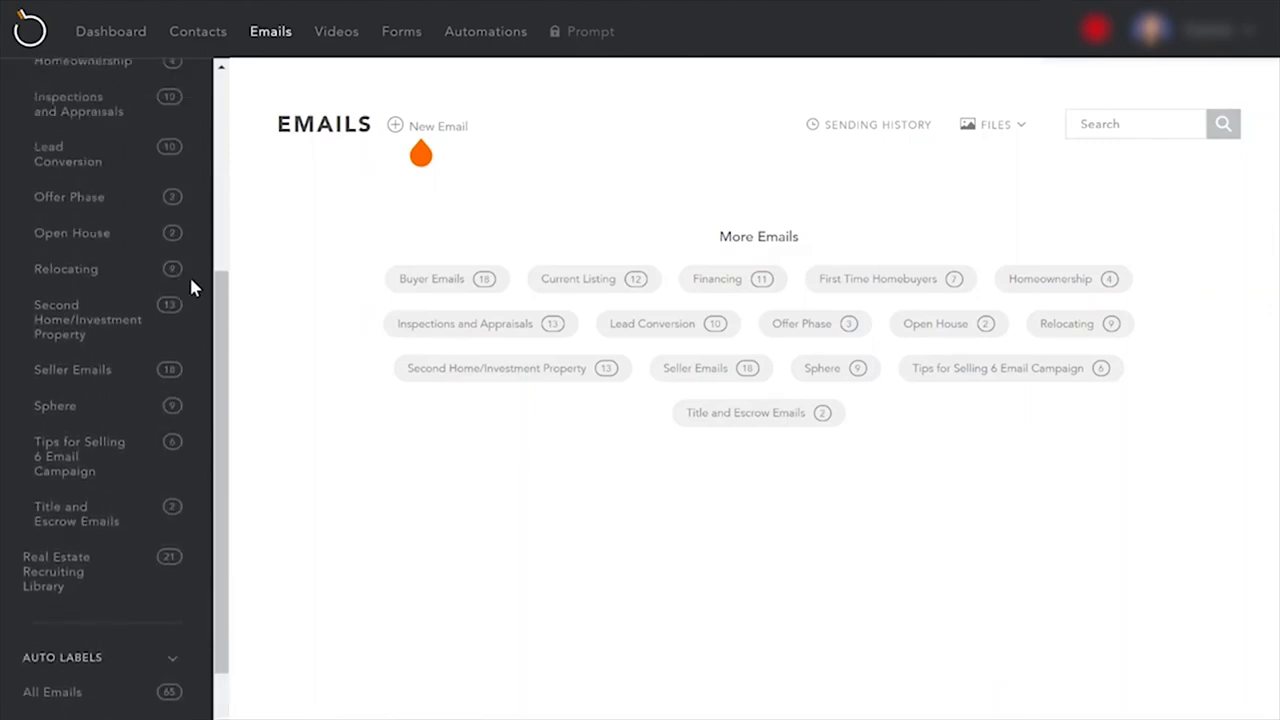
{"action": "scroll", "coordinate": [189, 274], "scroll_direction": "up", "scroll_amount": 2}
{"action": "scroll", "coordinate": [190, 280], "scroll_direction": "up", "scroll_amount": 2}
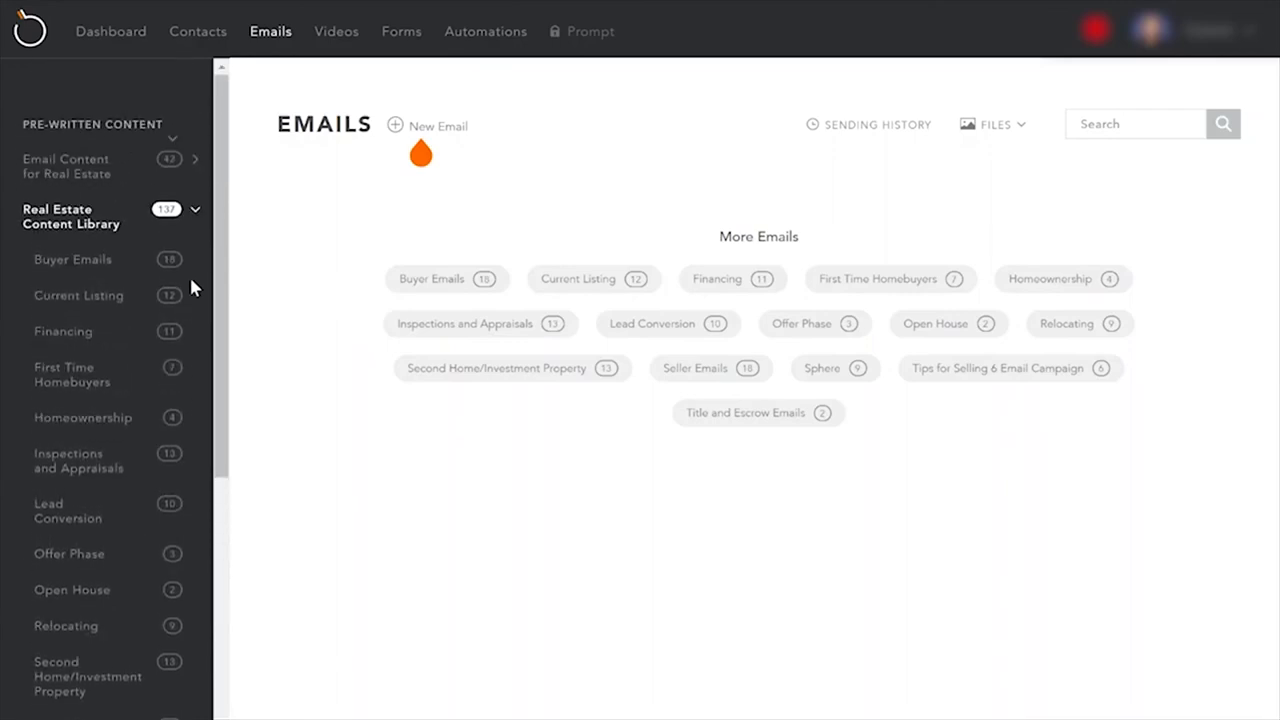
{"action": "scroll", "coordinate": [190, 280], "scroll_direction": "down", "scroll_amount": 1}
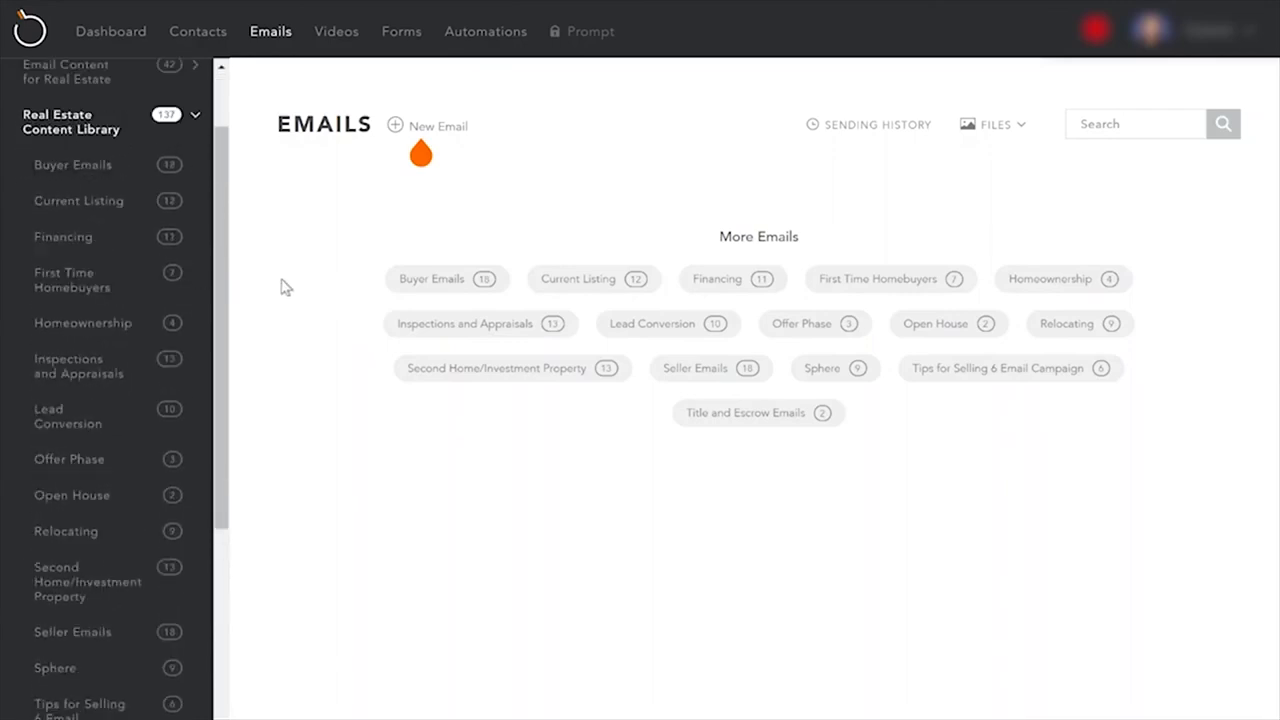